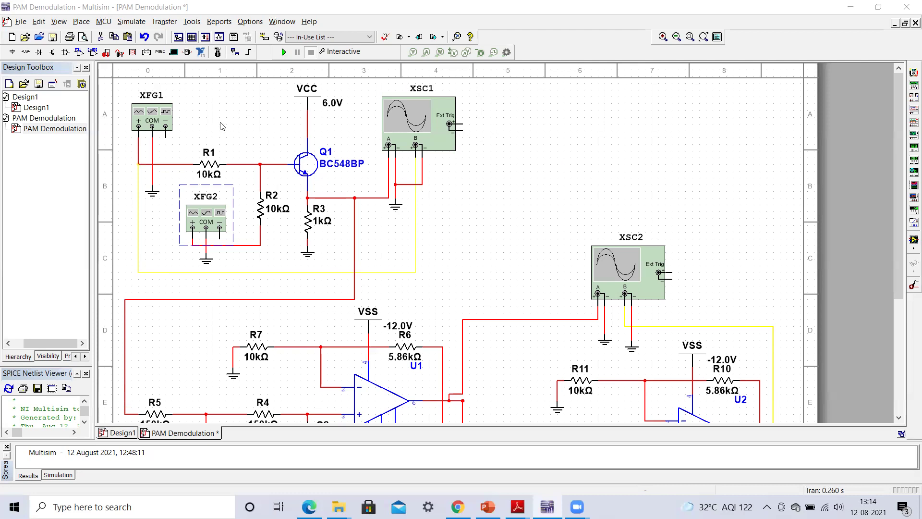
Inspect the waveform, frequency, amplitude and offset settings of function generators XFG1 and XFG2.
{"action": "double_click", "coordinate": [157, 121]}
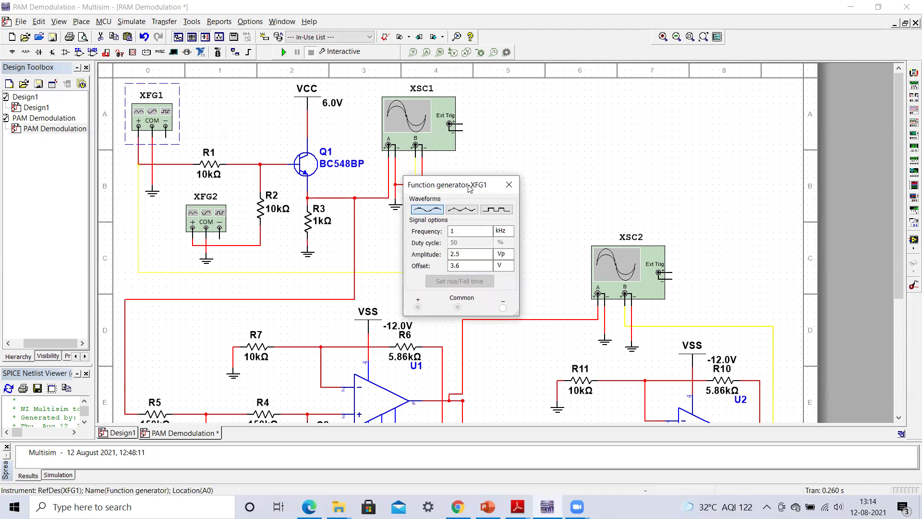
{"action": "left_click_drag", "start_coordinate": [469, 188], "coordinate": [522, 149]}
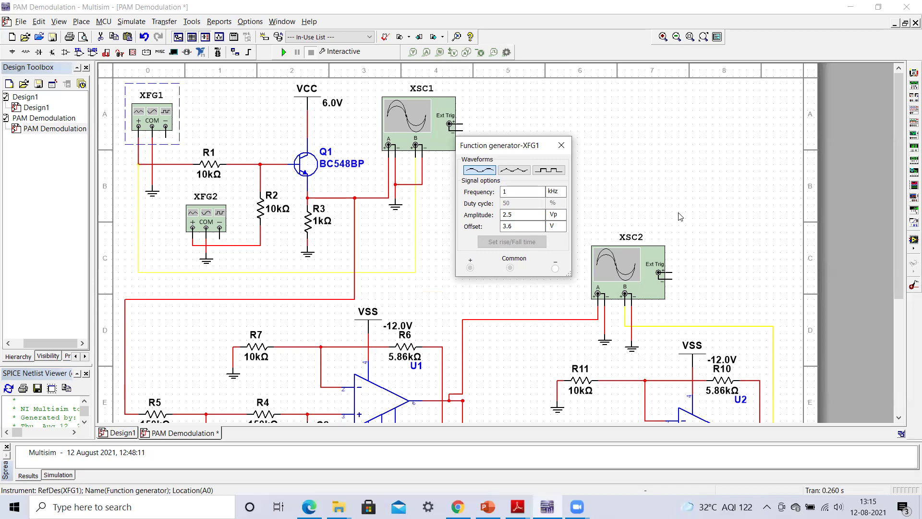
{"action": "left_click", "coordinate": [562, 145]}
{"action": "left_click", "coordinate": [219, 215]}
{"action": "double_click", "coordinate": [220, 215]}
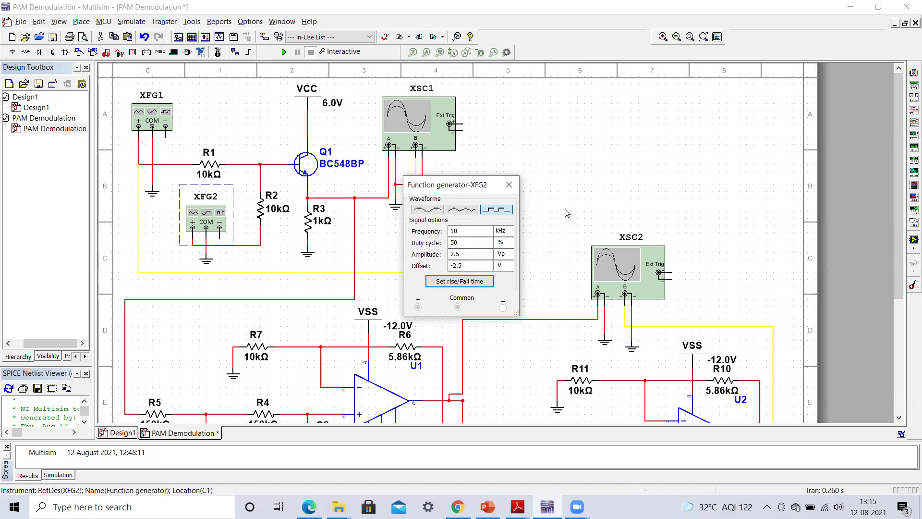
{"action": "left_click", "coordinate": [510, 185]}
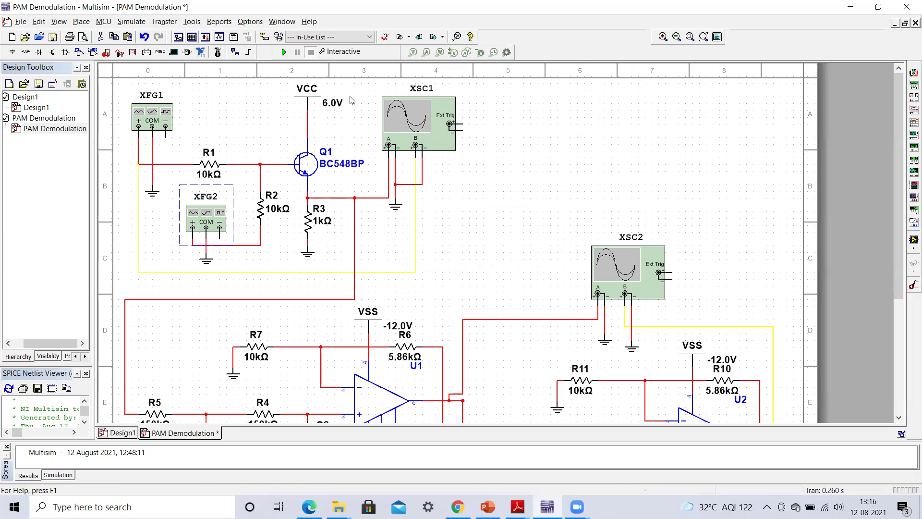
Run the simulation, display the PAM waveforms on oscilloscope XSC1, and pause the run to show about two message cycles.
{"action": "left_click", "coordinate": [283, 52]}
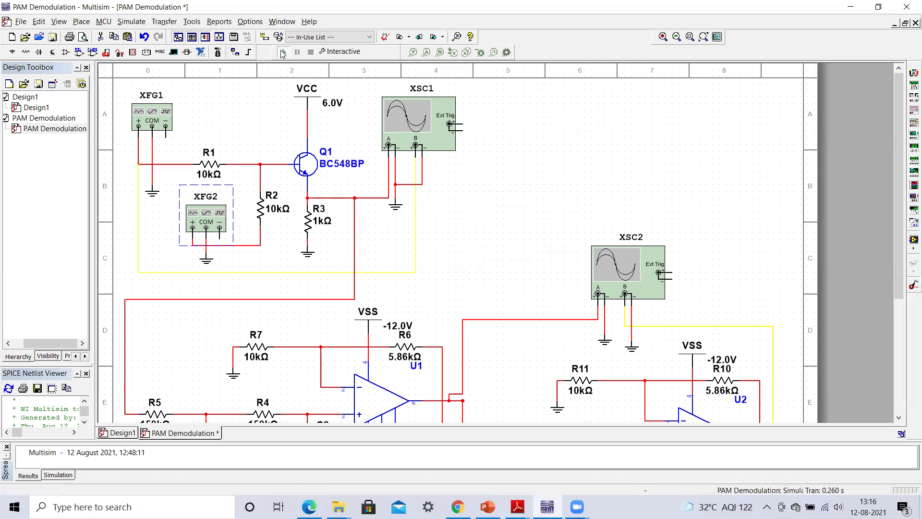
{"action": "double_click", "coordinate": [435, 127]}
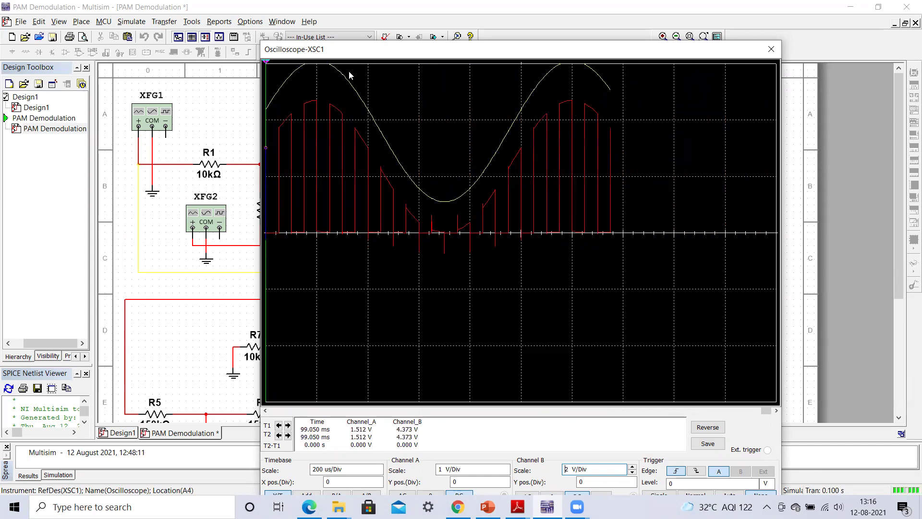
{"action": "left_click_drag", "start_coordinate": [358, 54], "coordinate": [342, 99]}
{"action": "left_click", "coordinate": [297, 53]}
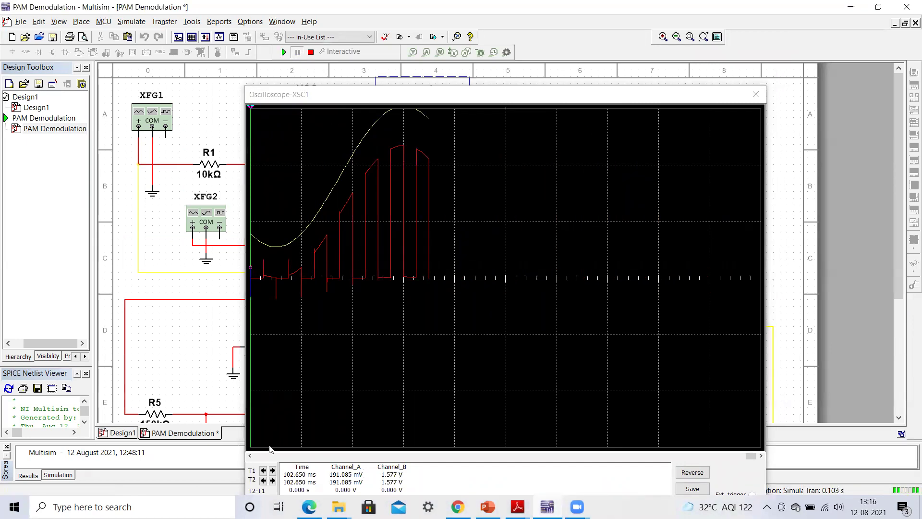
{"action": "left_click", "coordinate": [250, 456]}
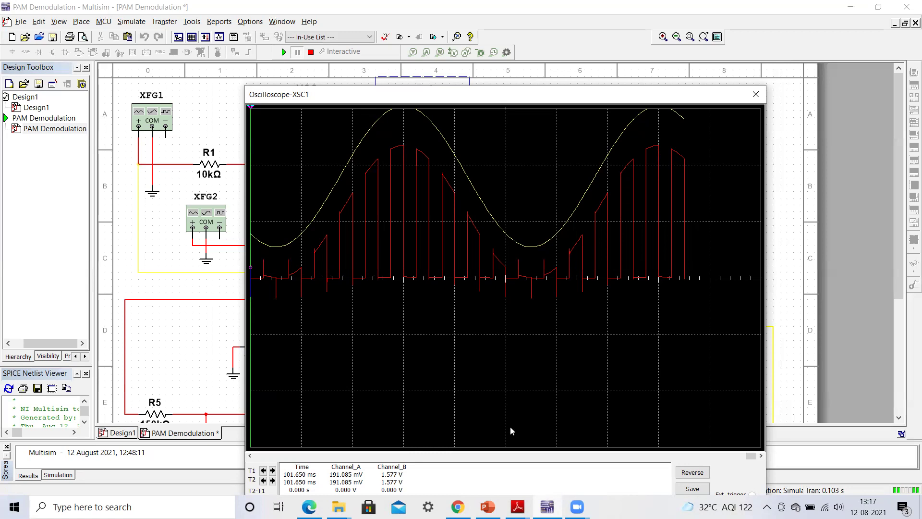
Switch to PowerPoint to compare the trace with the "Sampling with Rectangular Pulse Train" slide, and return to Multisim.
{"action": "left_click", "coordinate": [488, 506]}
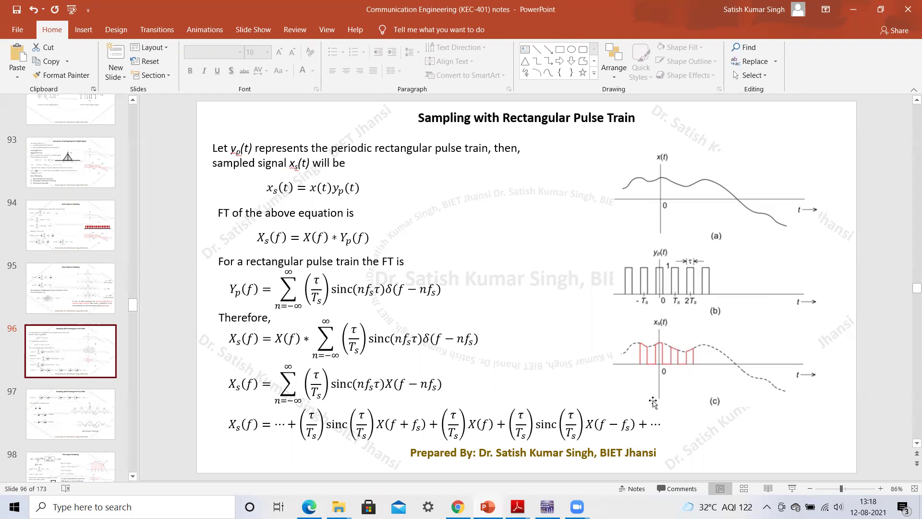
{"action": "key", "text": "alt+Tab"}
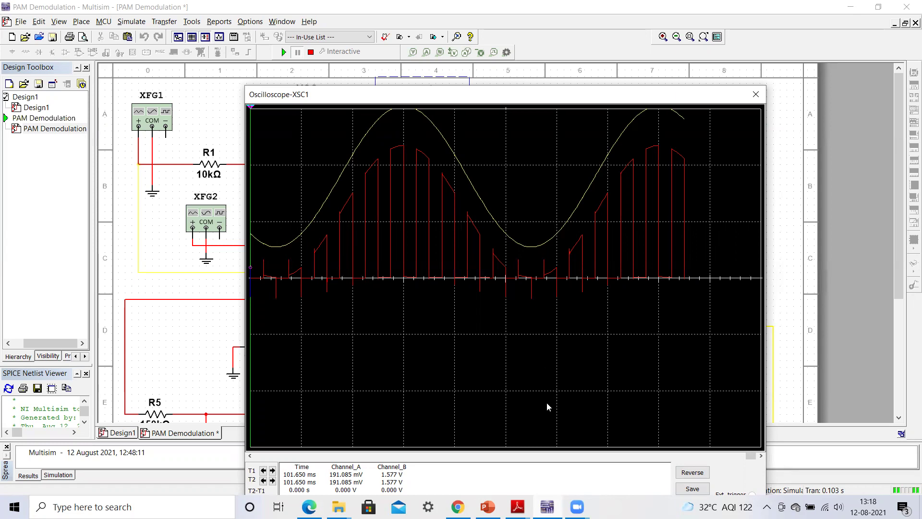
{"action": "left_click", "coordinate": [550, 504]}
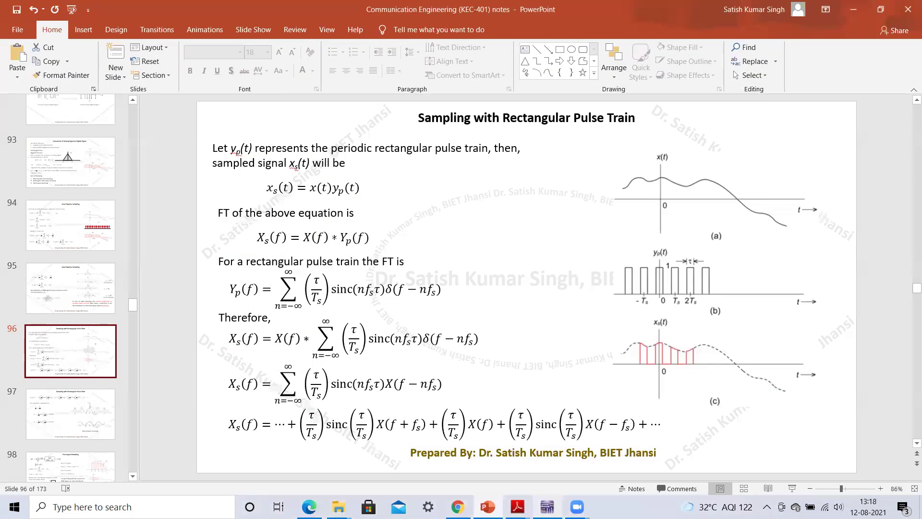
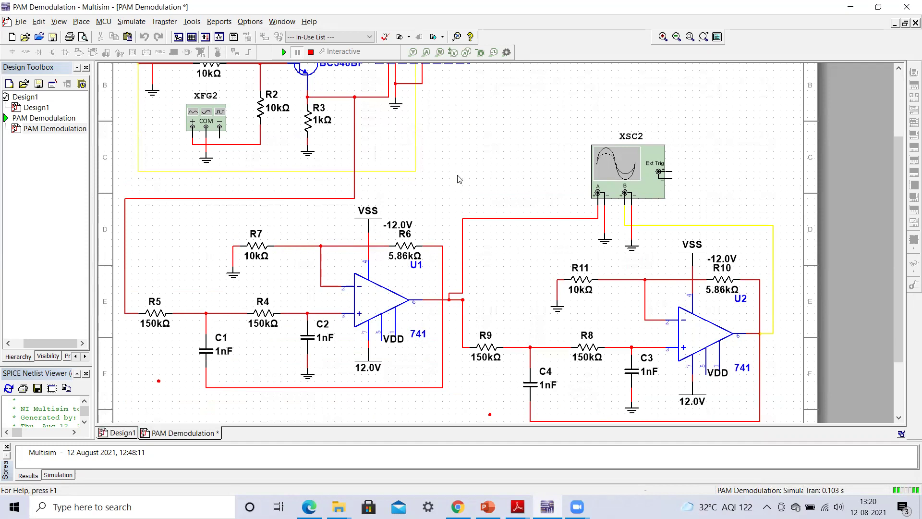
Review XFG1's signal settings and examine the two op-amp filter stages around U1 and U2.
{"action": "left_click_drag", "start_coordinate": [899, 189], "coordinate": [896, 117]}
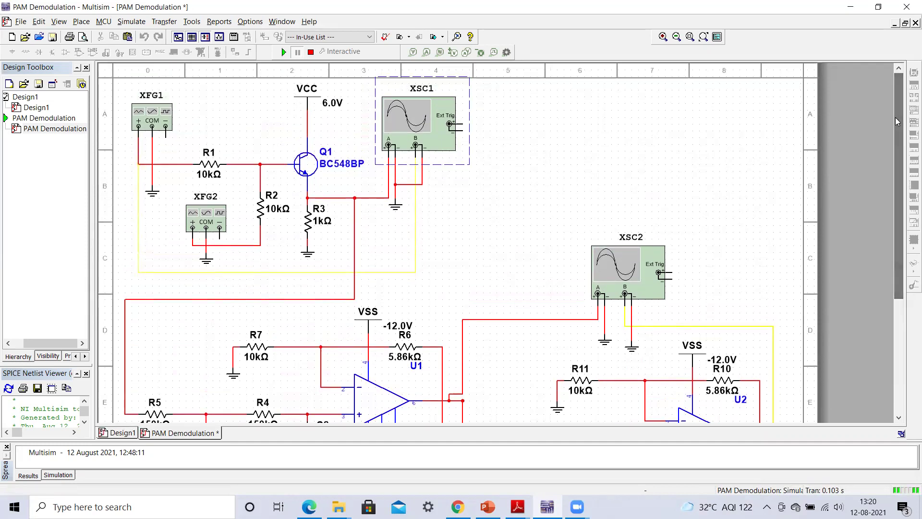
{"action": "double_click", "coordinate": [164, 122]}
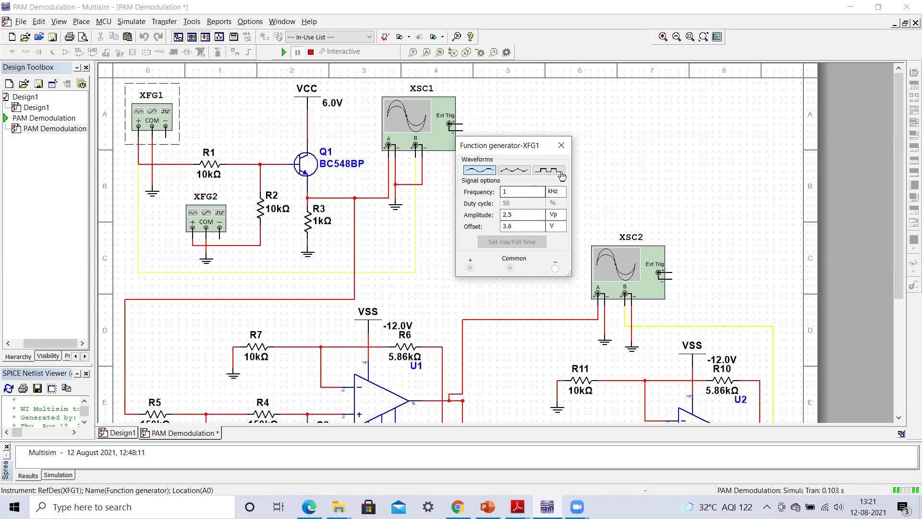
{"action": "left_click", "coordinate": [567, 146]}
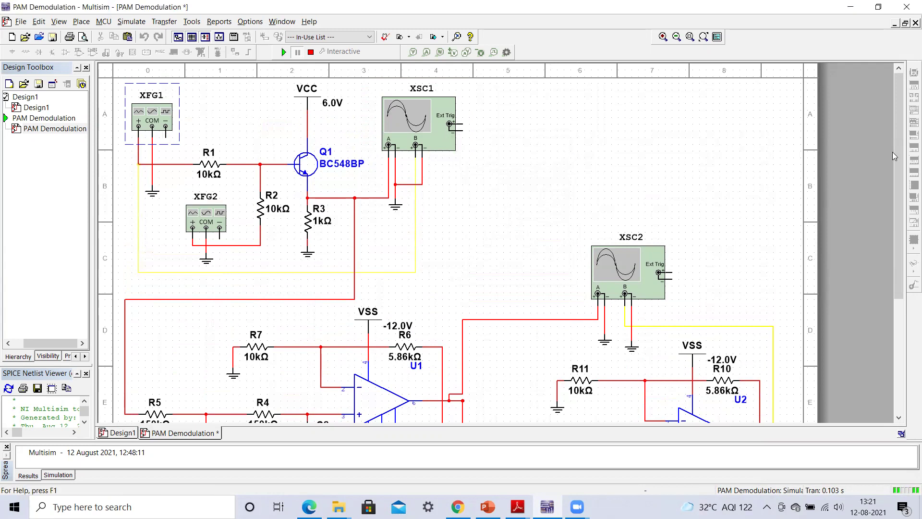
{"action": "scroll", "coordinate": [897, 151], "scroll_direction": "down", "scroll_amount": 3}
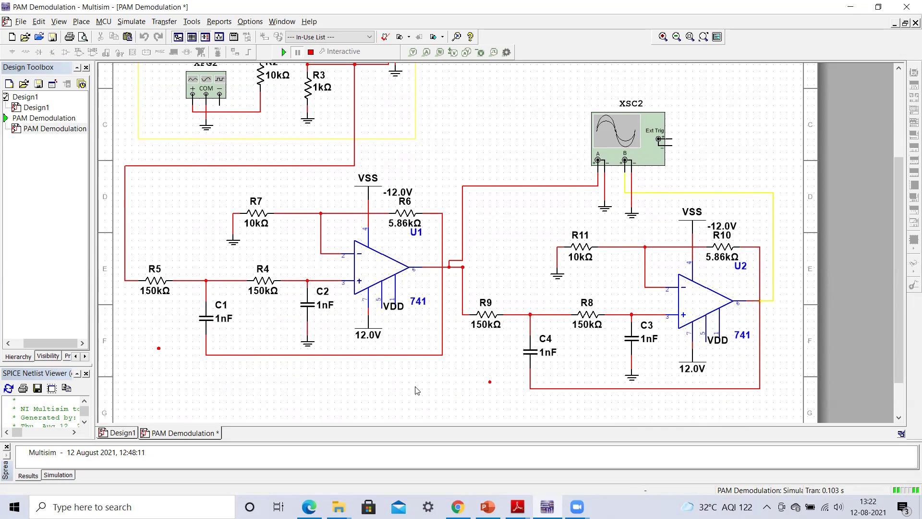
{"action": "left_click_drag", "start_coordinate": [900, 247], "coordinate": [894, 155]}
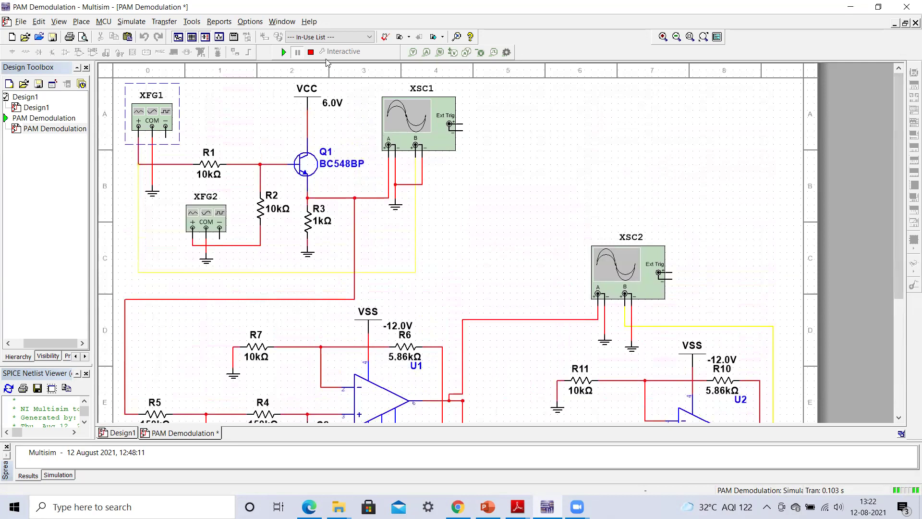
Stop and restart the simulation, and check the PAM output on oscilloscope XSC1 before closing its display.
{"action": "left_click", "coordinate": [311, 52]}
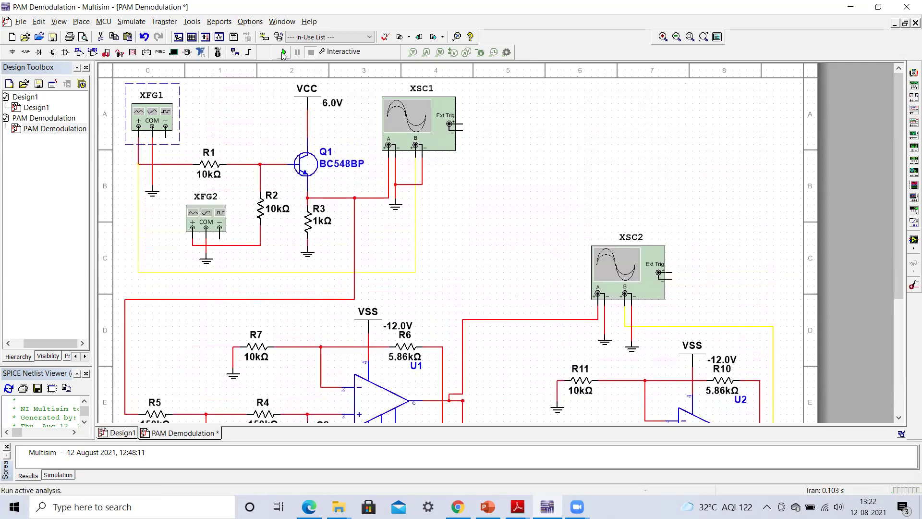
{"action": "left_click", "coordinate": [283, 52]}
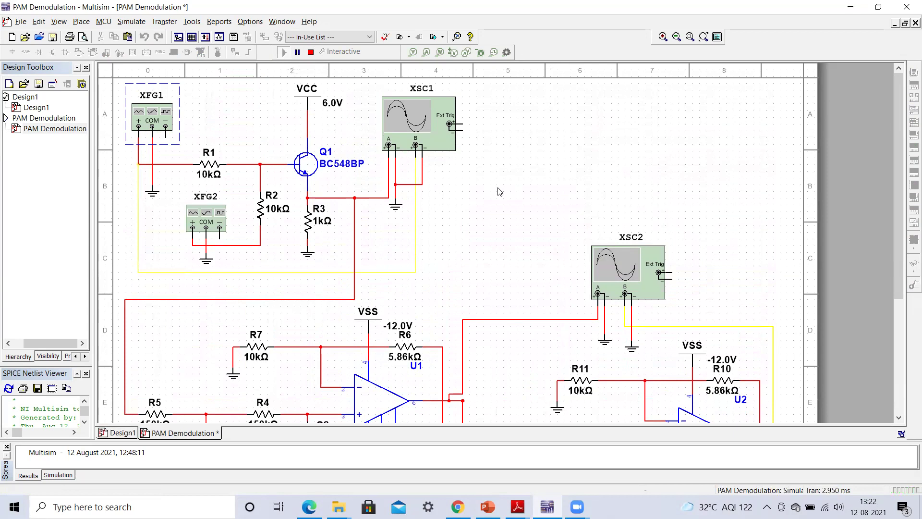
{"action": "double_click", "coordinate": [429, 127]}
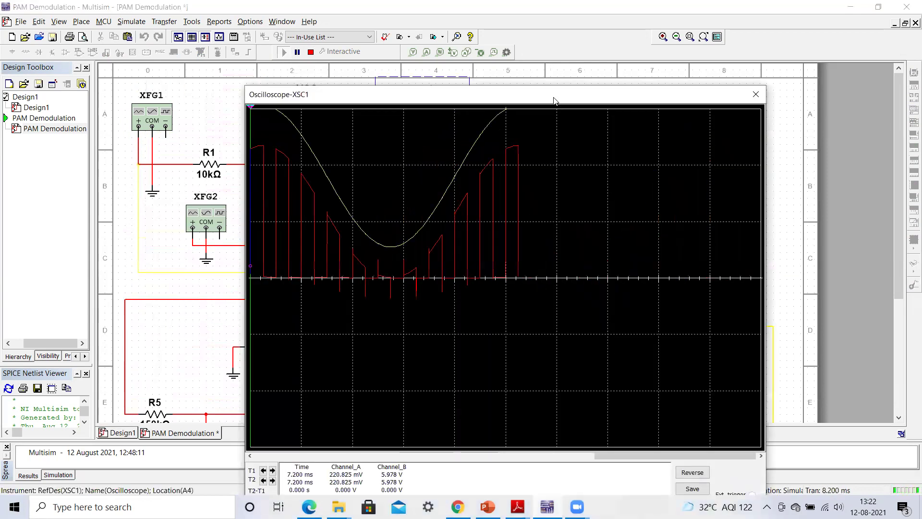
{"action": "left_click_drag", "start_coordinate": [553, 101], "coordinate": [363, 87]}
{"action": "left_click", "coordinate": [572, 80]}
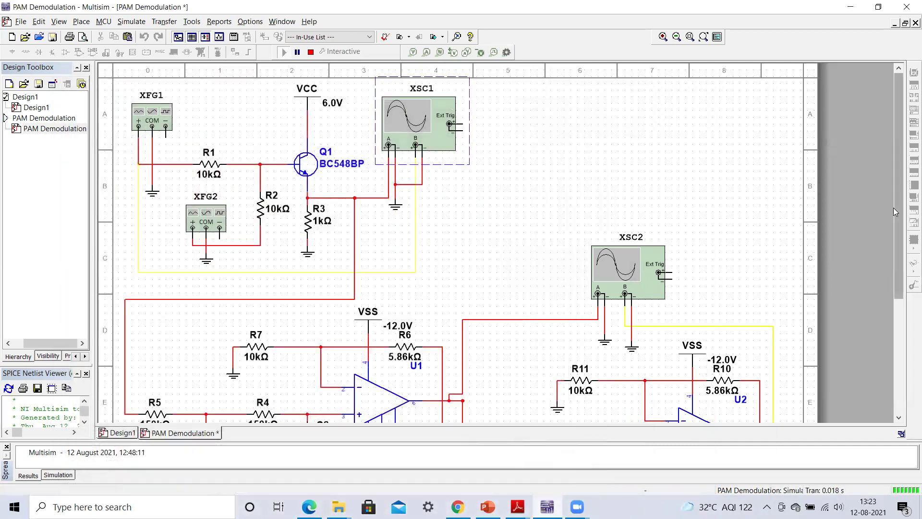
Display the outputs of both filter stages on oscilloscope XSC2 and pause the simulation.
{"action": "left_click_drag", "start_coordinate": [896, 210], "coordinate": [898, 267]}
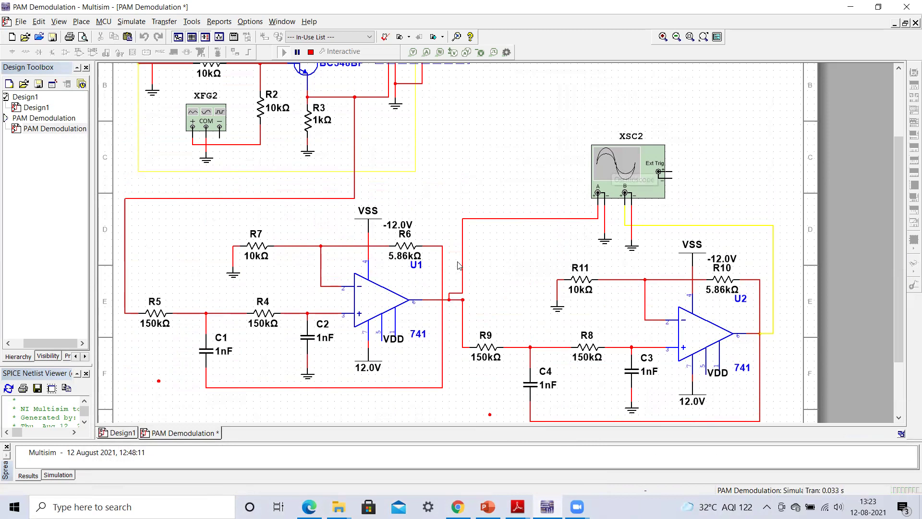
{"action": "double_click", "coordinate": [603, 185]}
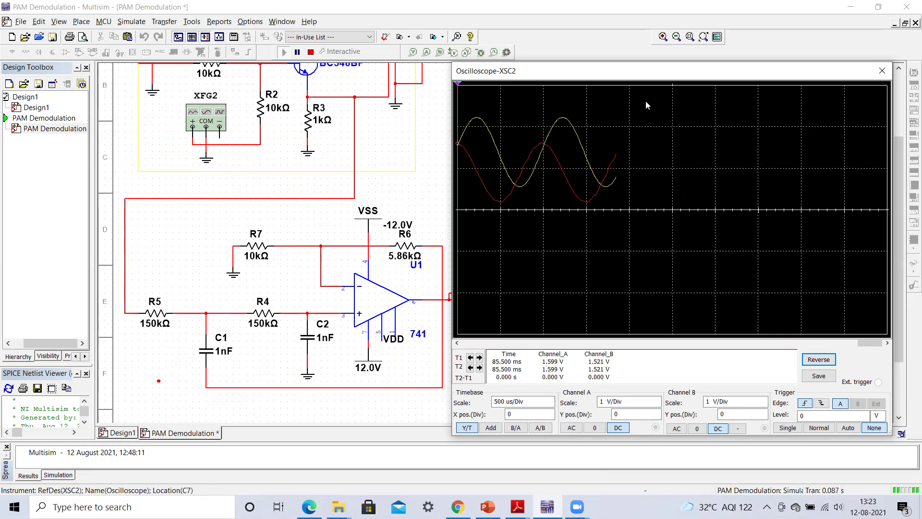
{"action": "mouse_move", "coordinate": [617, 78]}
{"action": "left_mouse_down"}
{"action": "mouse_move", "coordinate": [346, 92]}
{"action": "mouse_move", "coordinate": [159, 83]}
{"action": "mouse_move", "coordinate": [100, 115]}
{"action": "left_mouse_up"}
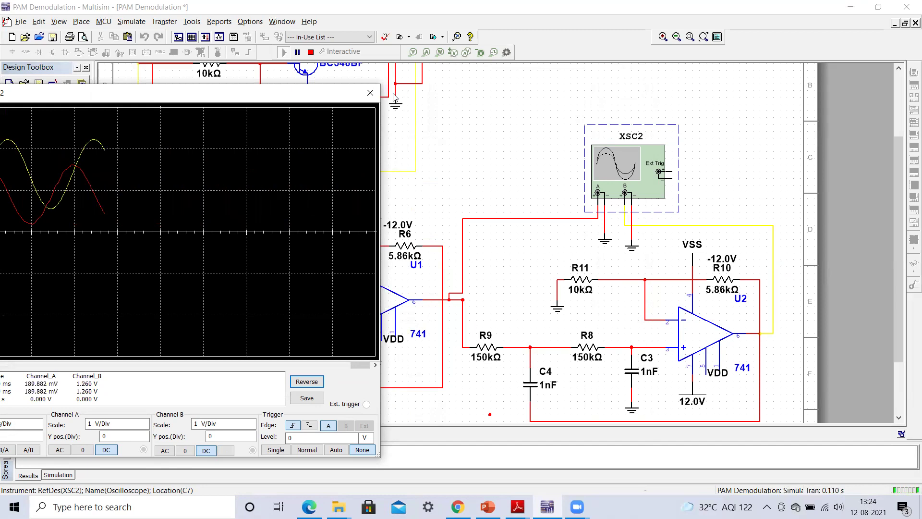
{"action": "left_click_drag", "start_coordinate": [346, 93], "coordinate": [798, 83]}
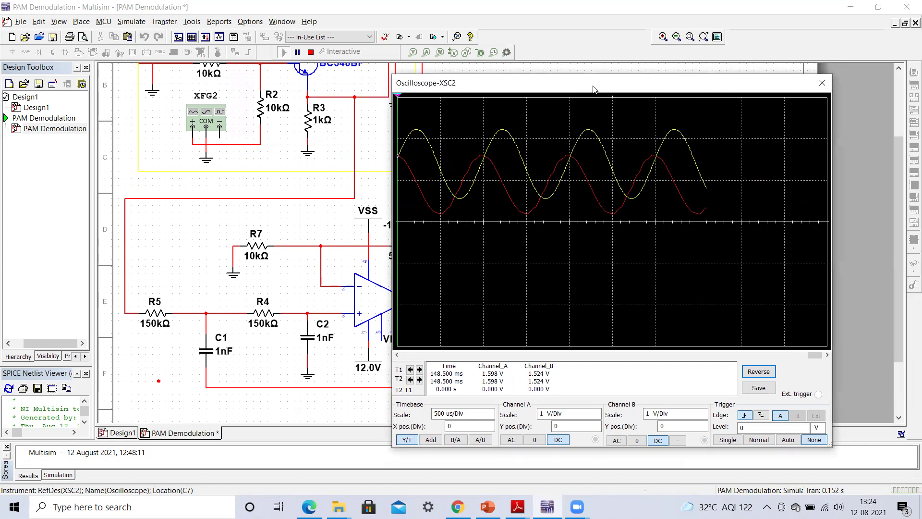
{"action": "left_click_drag", "start_coordinate": [593, 89], "coordinate": [634, 81]}
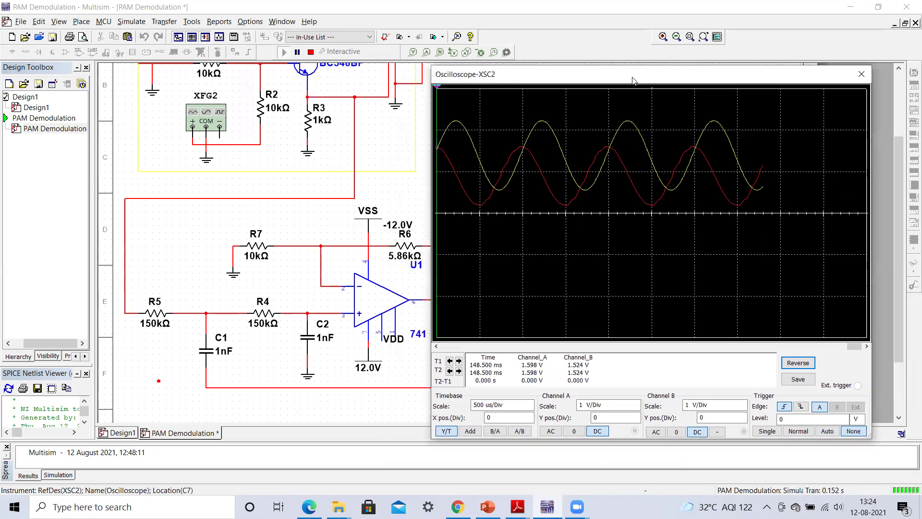
{"action": "left_click", "coordinate": [298, 52]}
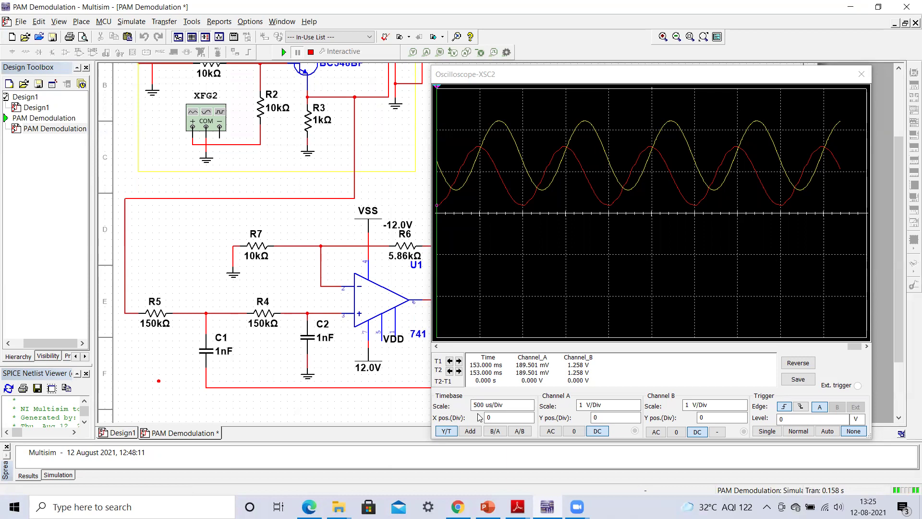
Measure one period of the Channel B trace on XSC2 with cursors at two consecutive troughs, and close the oscilloscope.
{"action": "type", "text": "0"}
{"action": "left_click_drag", "start_coordinate": [439, 87], "coordinate": [585, 103]}
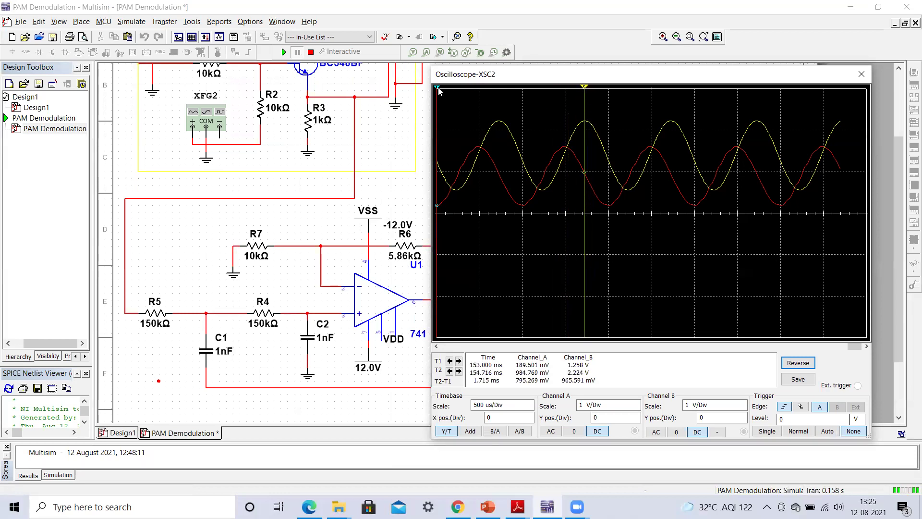
{"action": "left_click_drag", "start_coordinate": [439, 91], "coordinate": [546, 105]}
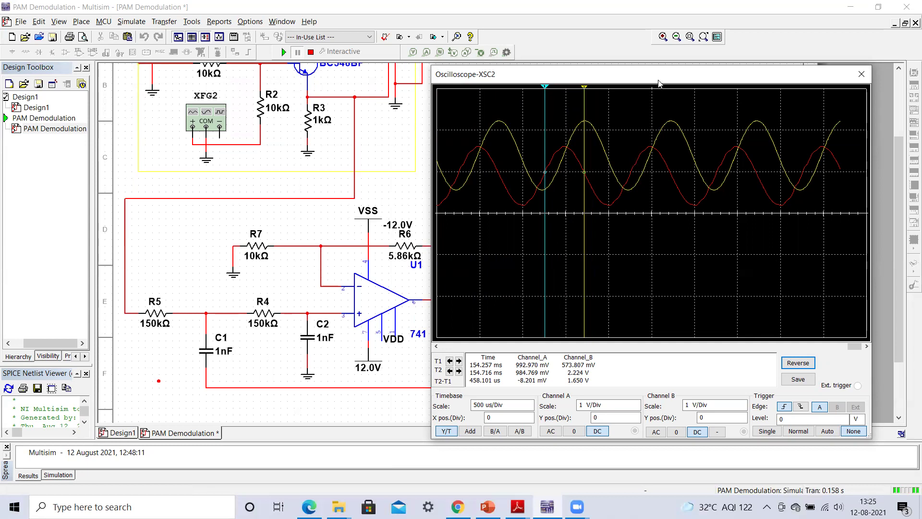
{"action": "left_click_drag", "start_coordinate": [659, 84], "coordinate": [584, 80]}
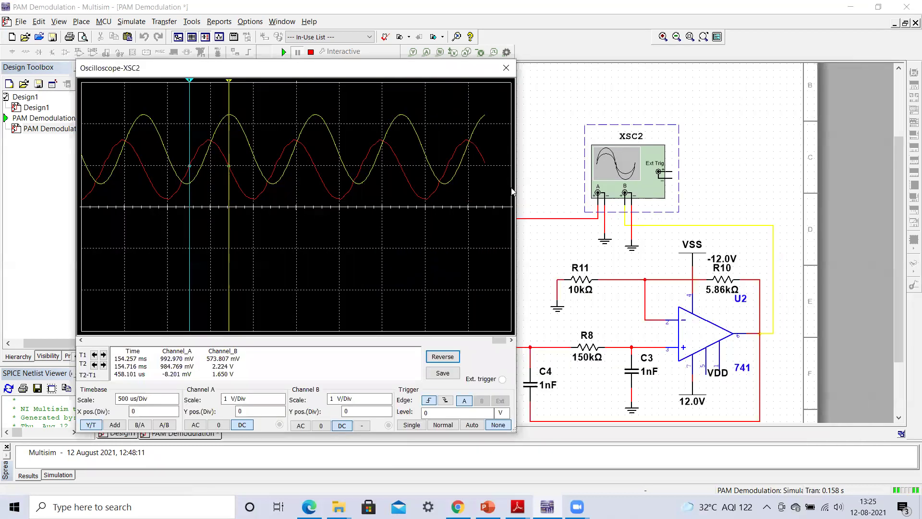
{"action": "left_click_drag", "start_coordinate": [371, 73], "coordinate": [583, 69]}
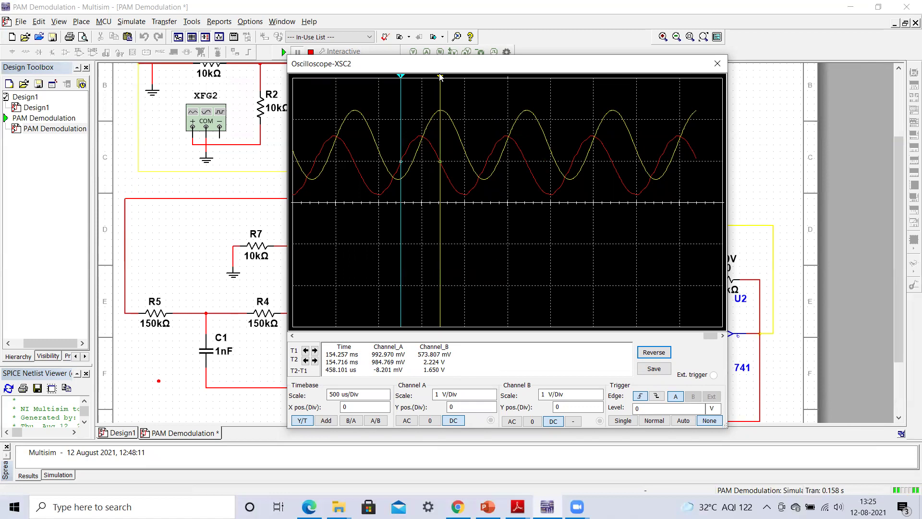
{"action": "left_click_drag", "start_coordinate": [441, 80], "coordinate": [486, 94]}
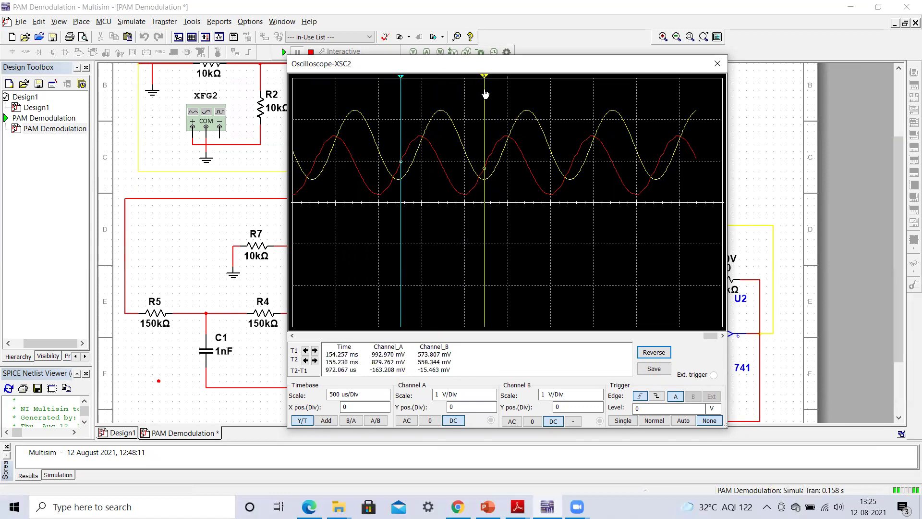
{"action": "left_click_drag", "start_coordinate": [400, 77], "coordinate": [399, 81]}
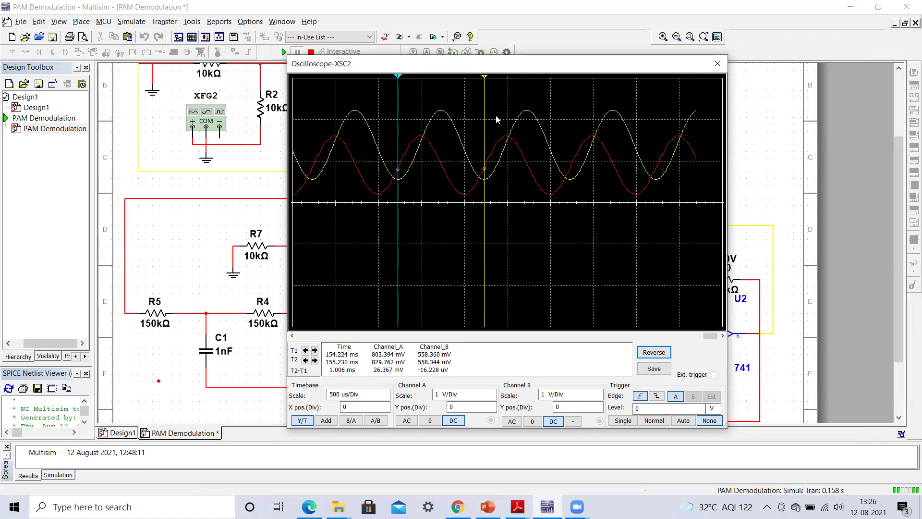
{"action": "left_click_drag", "start_coordinate": [535, 63], "coordinate": [629, 92]}
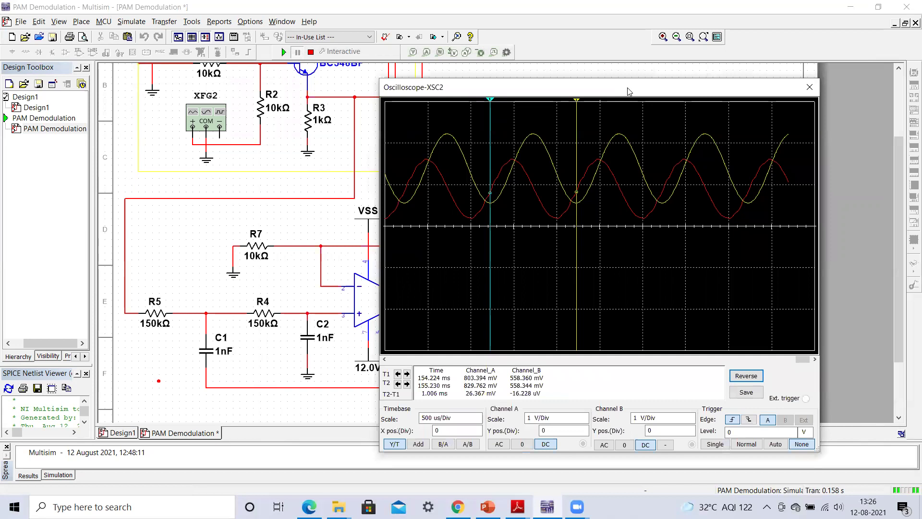
{"action": "left_click_drag", "start_coordinate": [629, 91], "coordinate": [657, 91]}
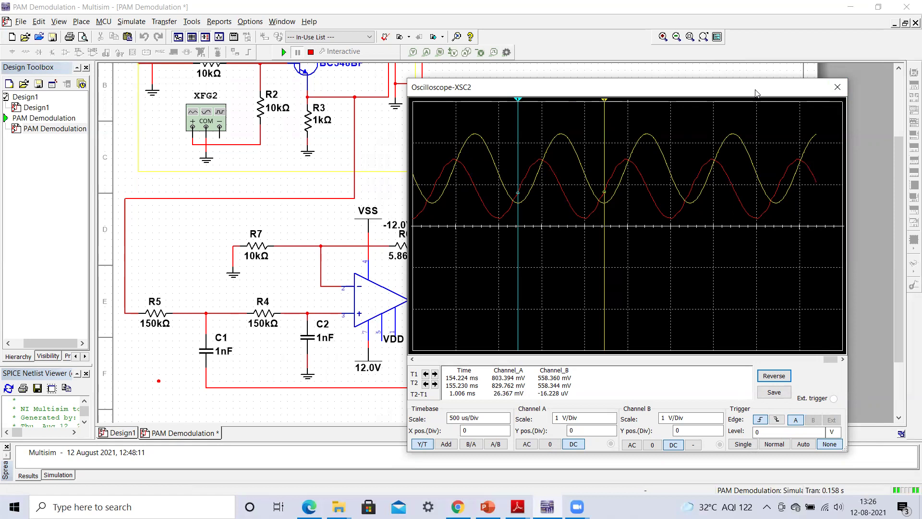
{"action": "left_click", "coordinate": [837, 88]}
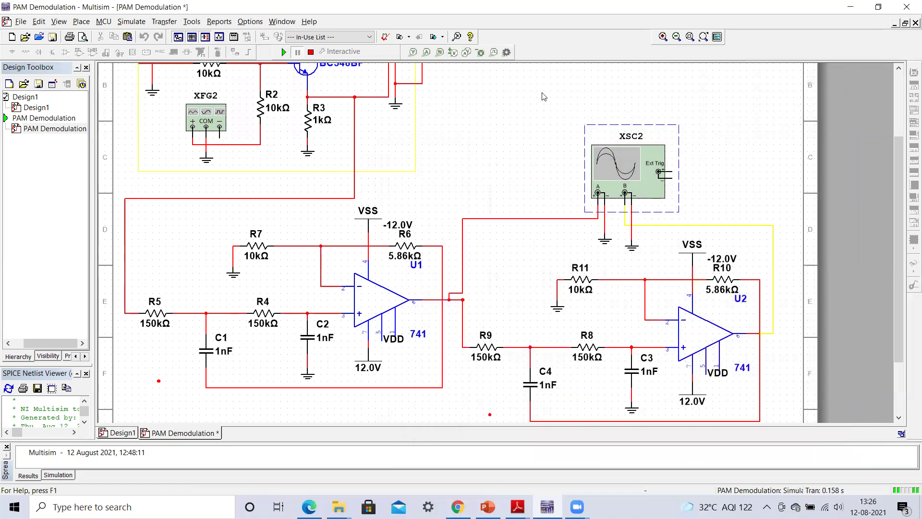